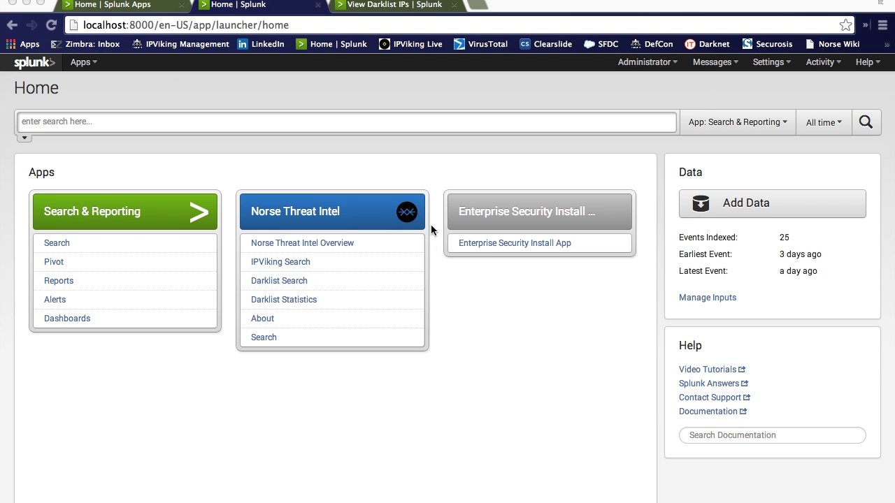
- Switch to the Home | Splunk Apps browser tab showing apps.splunk.com
click(140, 6)
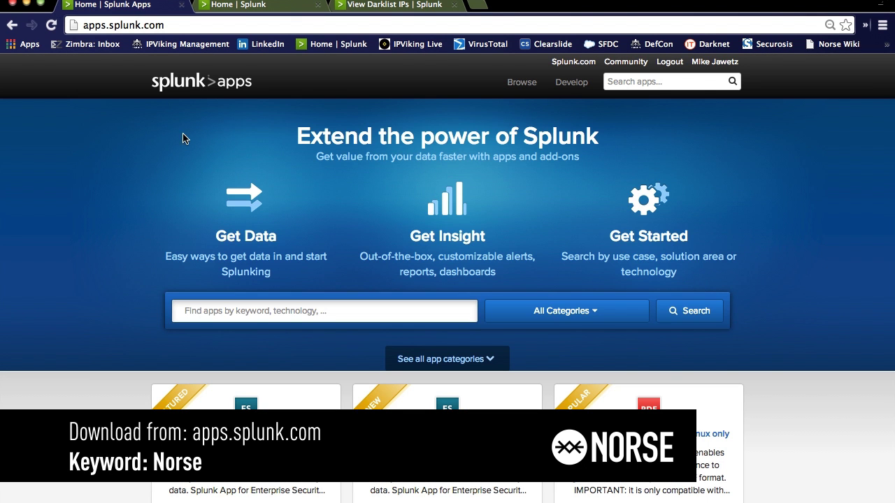
- Search Splunk Apps for 'Norse', then return to the local Splunk Home tab
click(257, 315)
text(Norse)
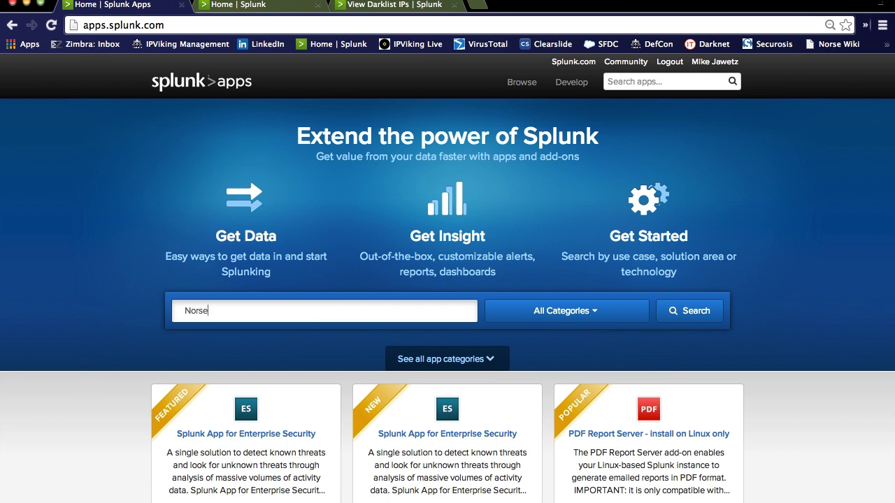
key(Return)
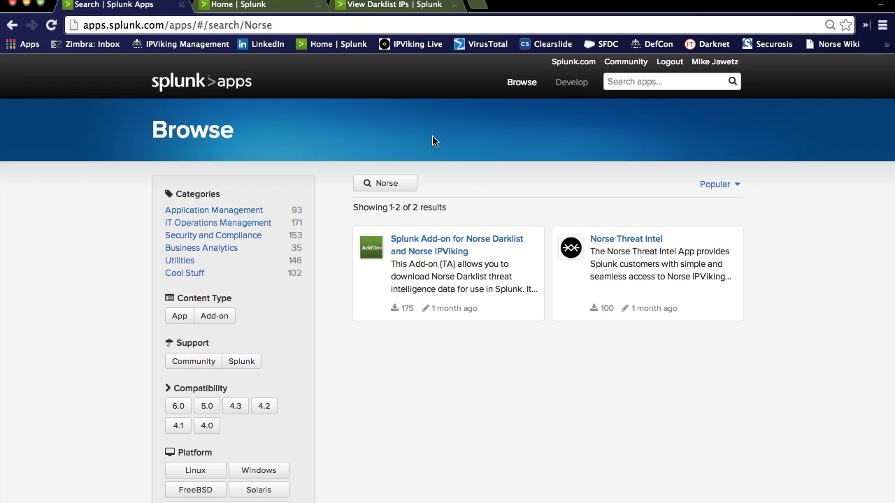
click(283, 9)
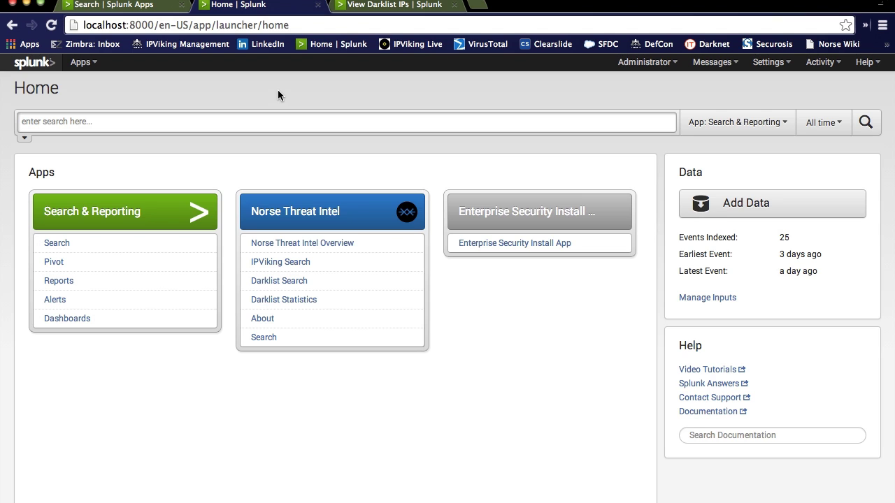
- From the Norse Threat Intel Overview, follow the 30-day trial key link to Norse's sign-up form
click(328, 244)
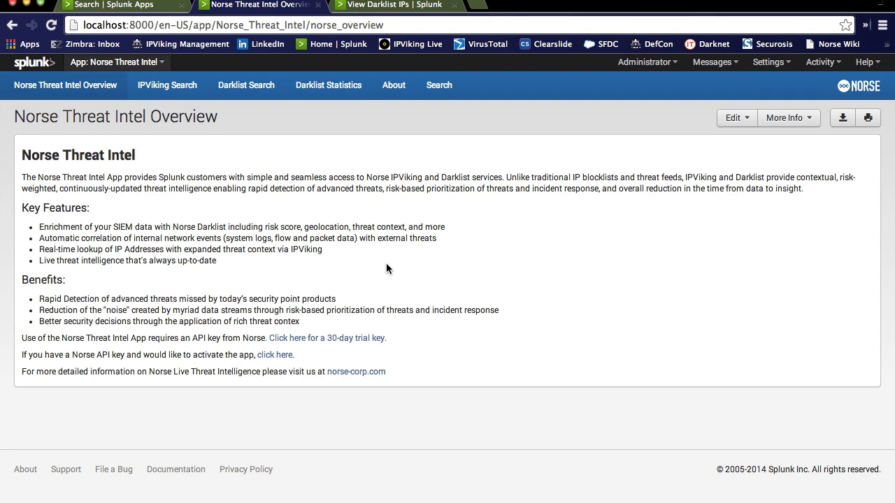
click(350, 339)
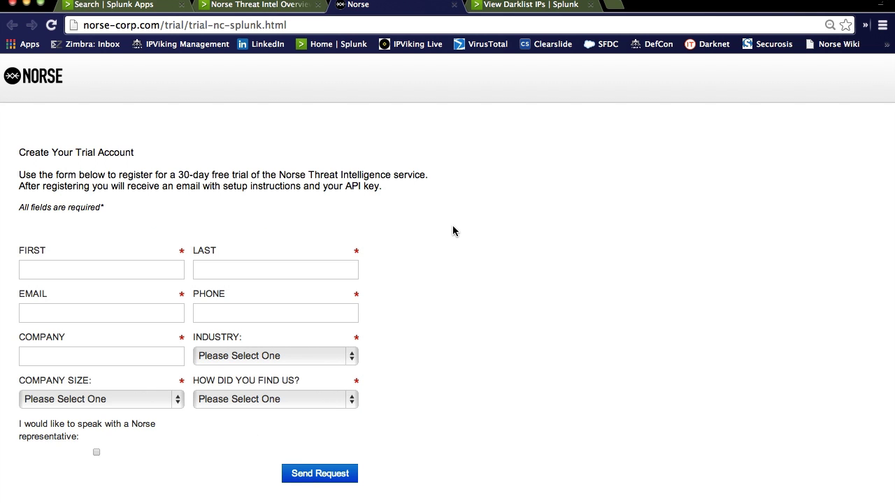
- Return to the Norse Threat Intel Overview tab to enter the API keys in Norse API Setup
click(279, 6)
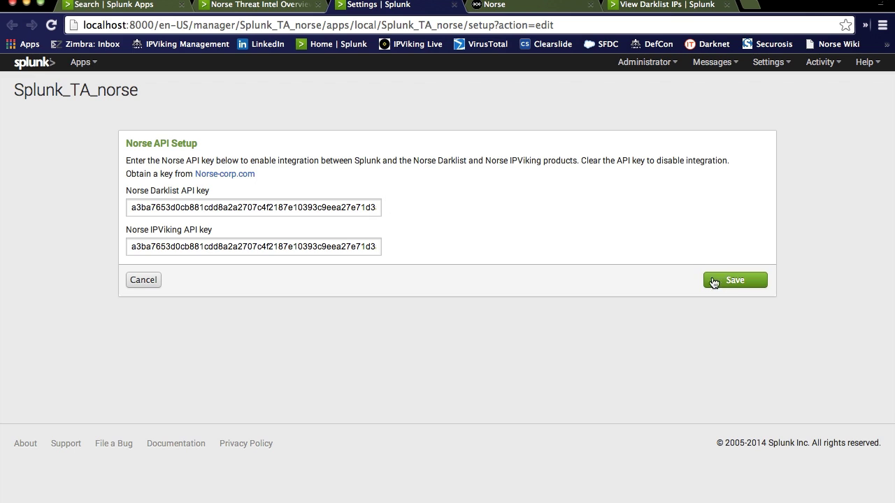
- Save the Darklist and IPViking API keys and go back to the Splunk Home page
click(734, 281)
click(272, 6)
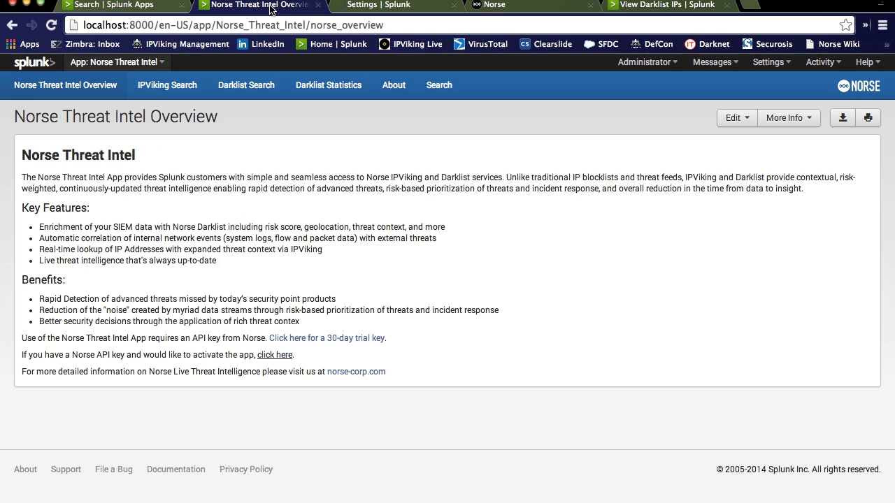
click(35, 64)
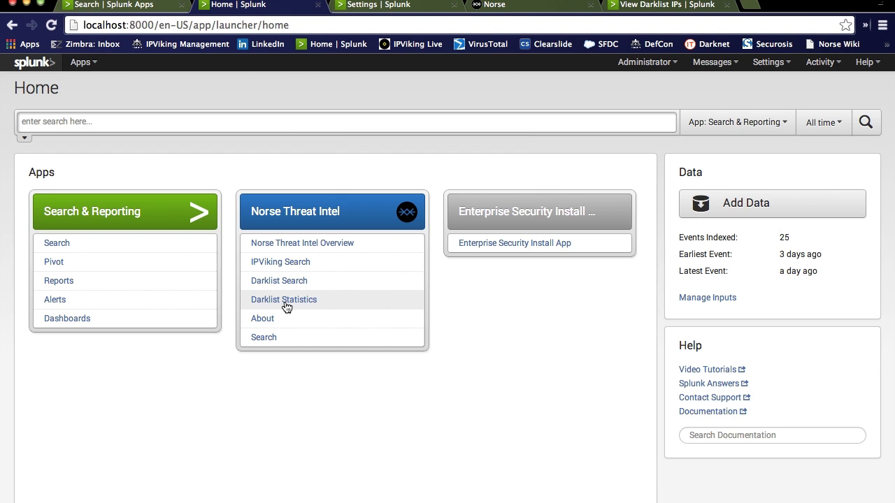
- Open the Norse Threat Intel Darklist Statistics dashboard from Splunk Home
click(332, 308)
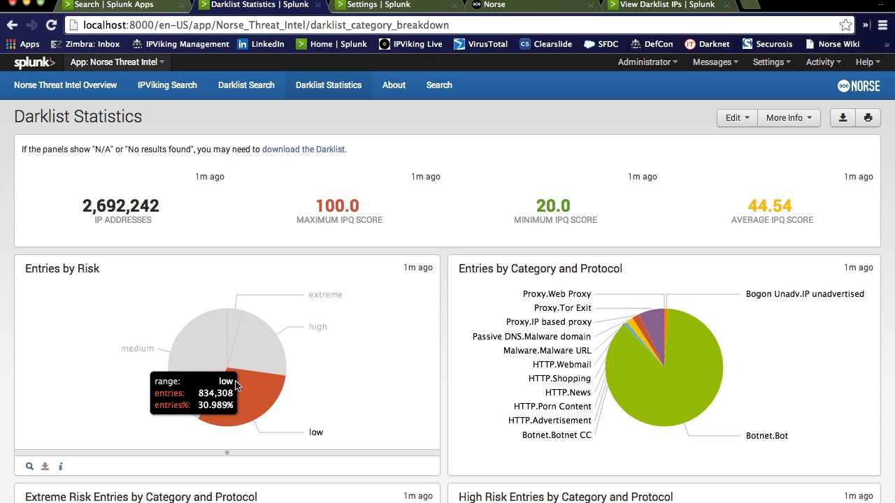
- Drill into the Proxy.Tor Exit slice of the Extreme Risk Entries by Category and Protocol chart
mouse_move(209, 354)
mouse_move(242, 333)
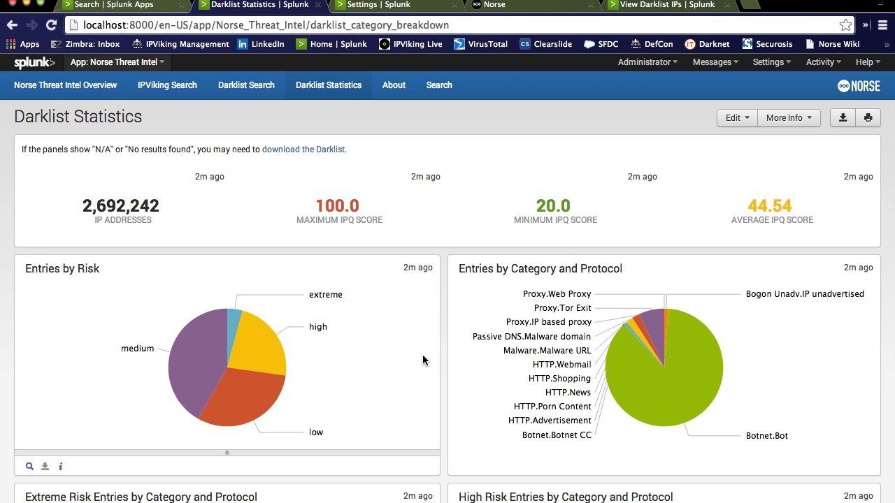
scroll(422, 355, down, 4)
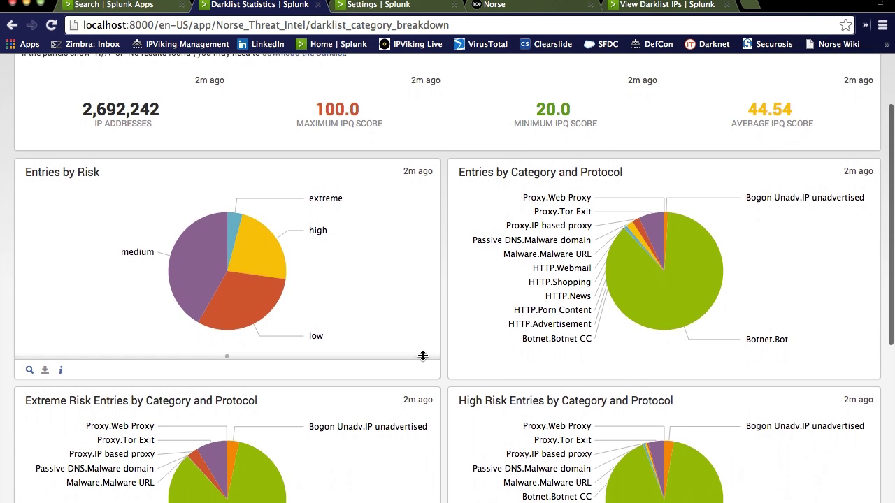
scroll(422, 359, down, 2)
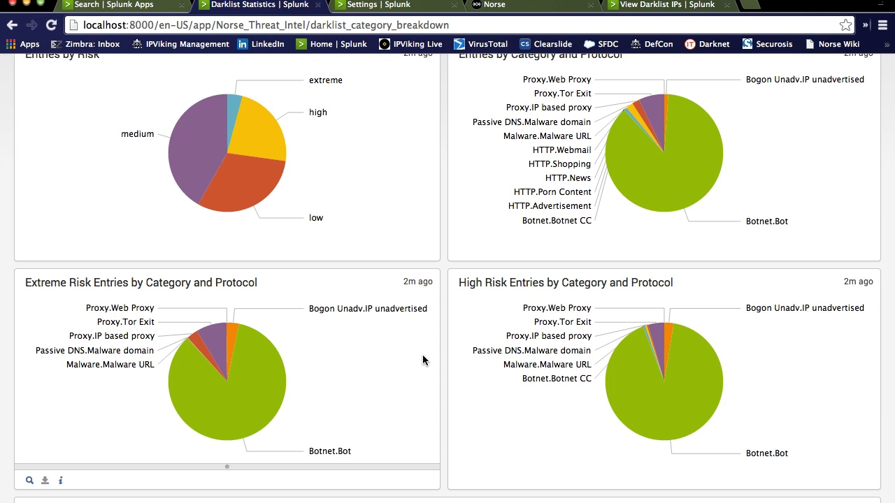
scroll(422, 355, up, 3)
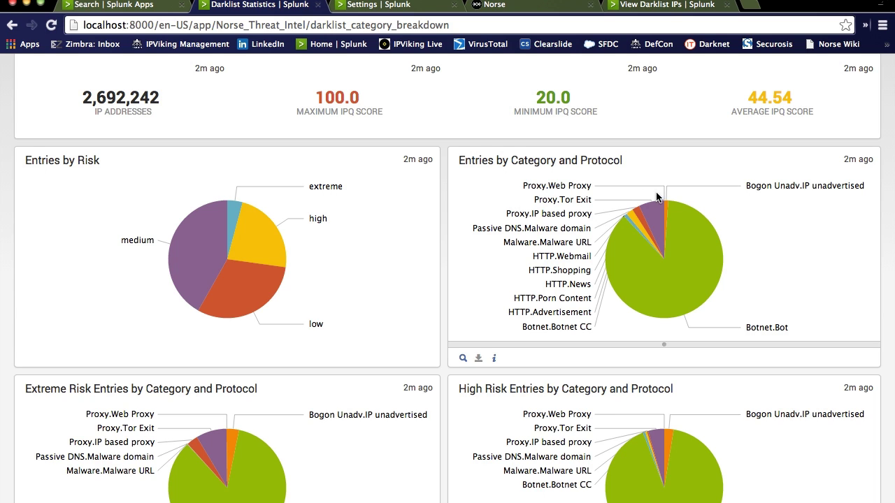
mouse_move(658, 221)
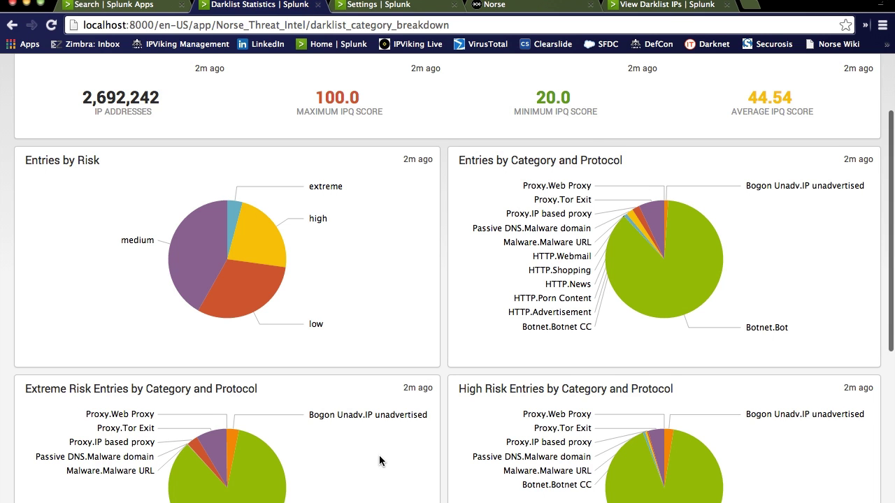
scroll(379, 461, down, 5)
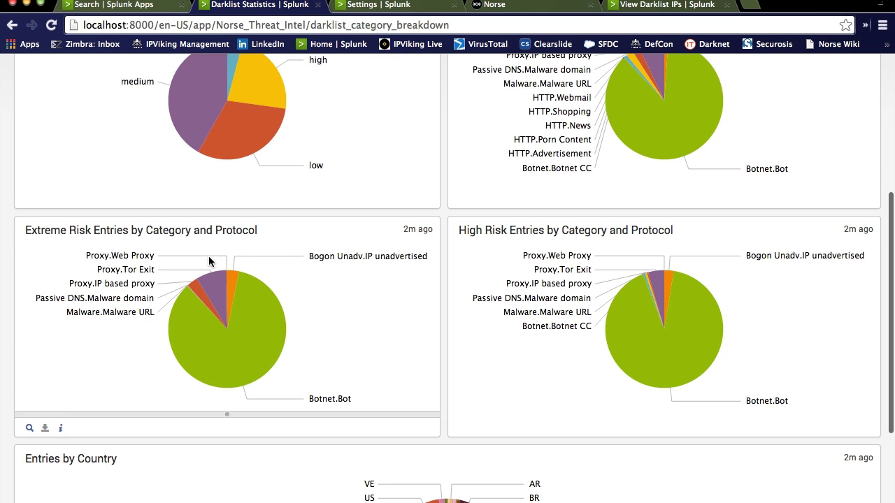
mouse_move(216, 291)
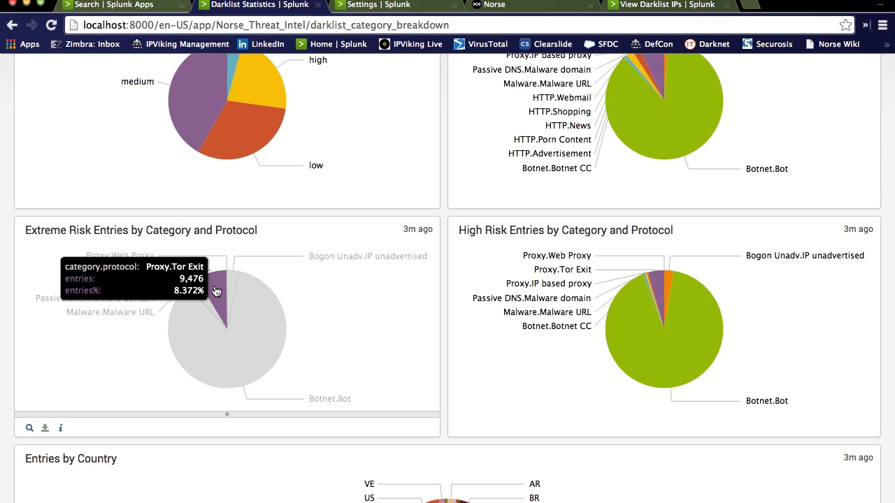
click(217, 292)
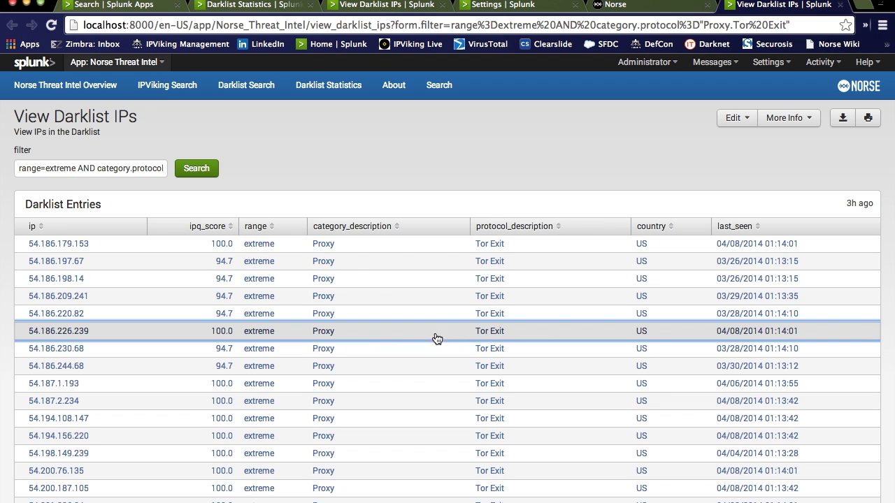
- Look up the Darklist entry 54.186.226.239 in IPViking Search
click(79, 334)
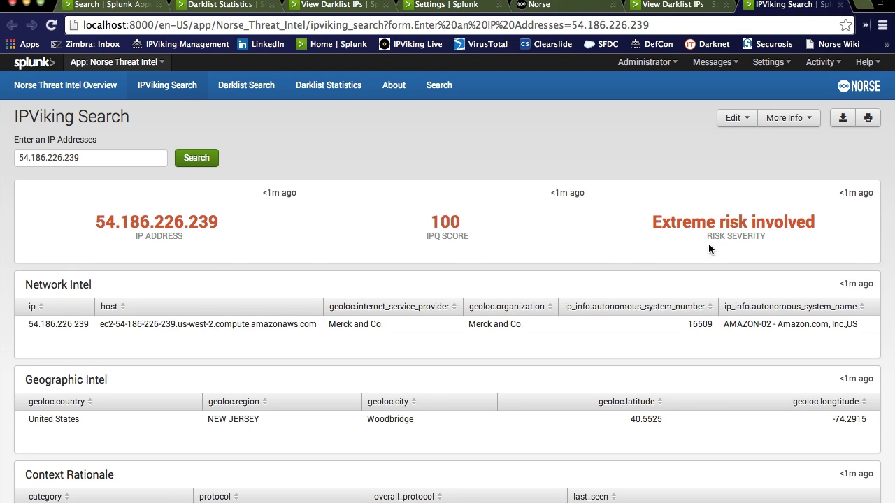
- Review the IPViking Context Rationale rows for 54.186.226.239: Proxy / Tor Exit and Bogon entries
mouse_move(316, 290)
scroll(545, 372, down, 3)
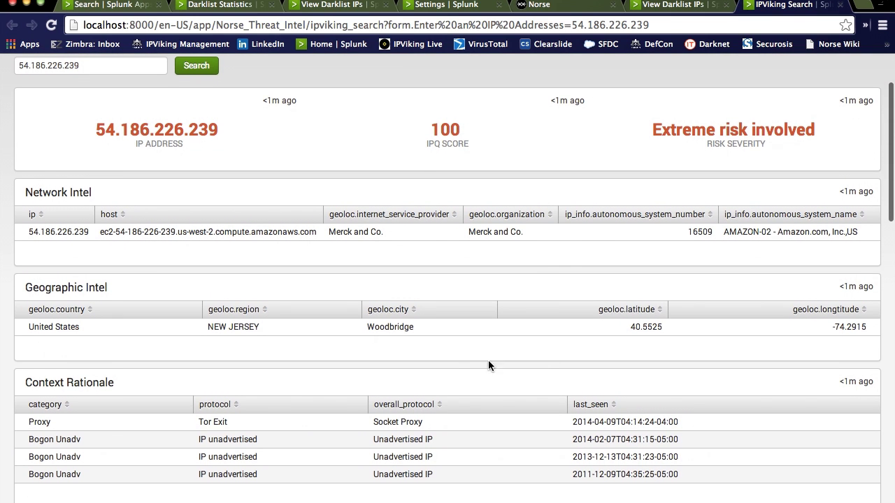
mouse_move(130, 355)
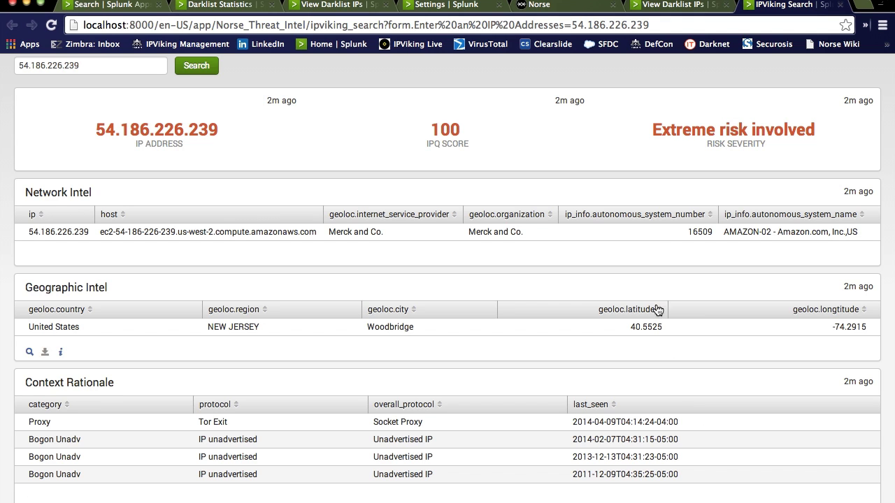
scroll(652, 209, up, 3)
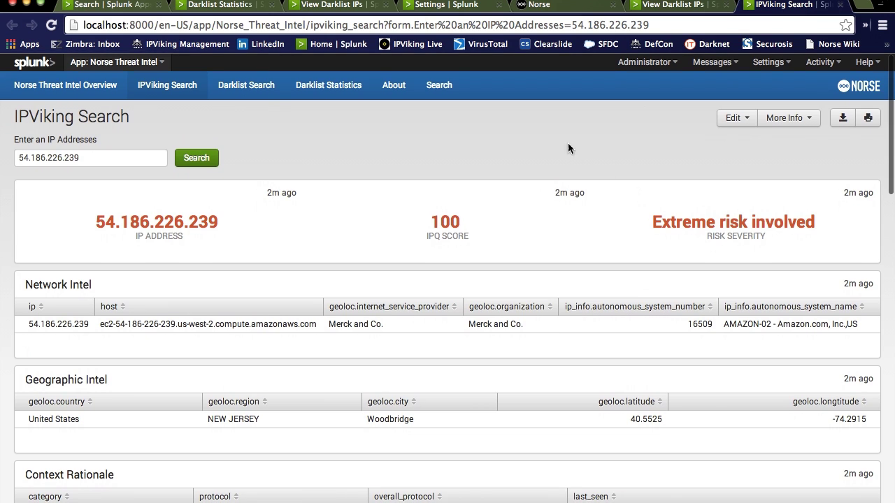
- Run a Darklist Search over the last 7 days, all sourcetypes, field src, minimum risk High
click(249, 91)
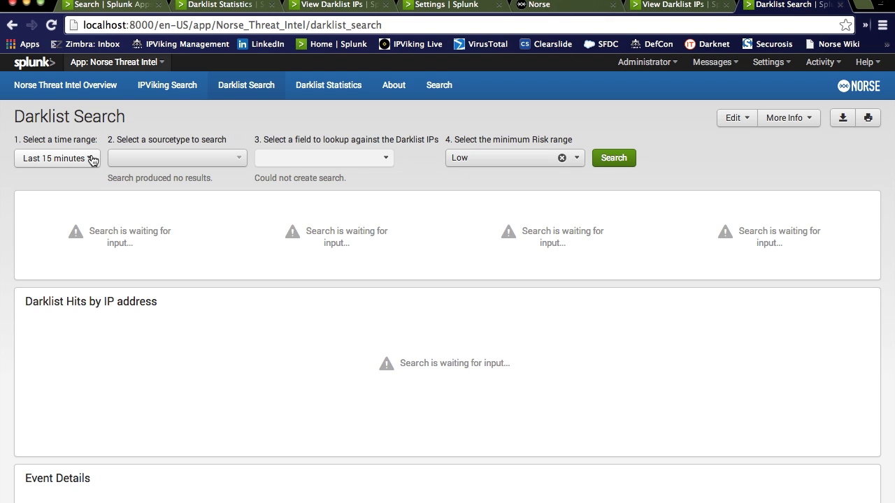
click(92, 160)
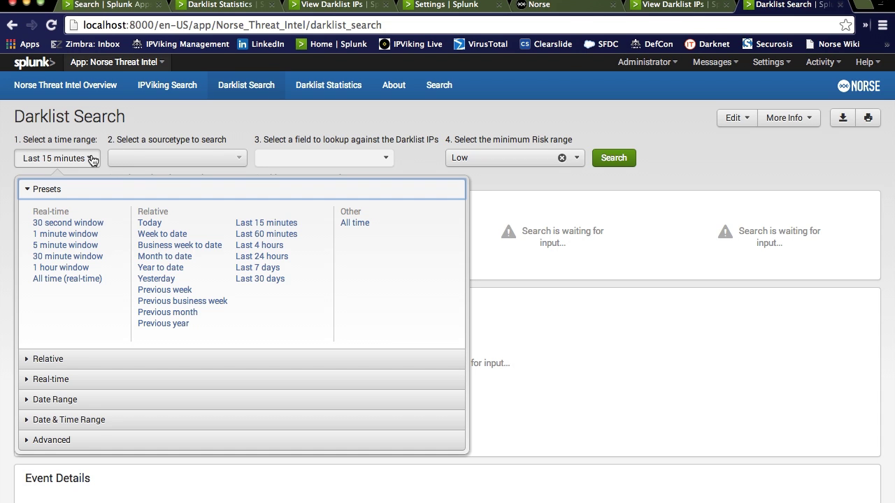
click(248, 273)
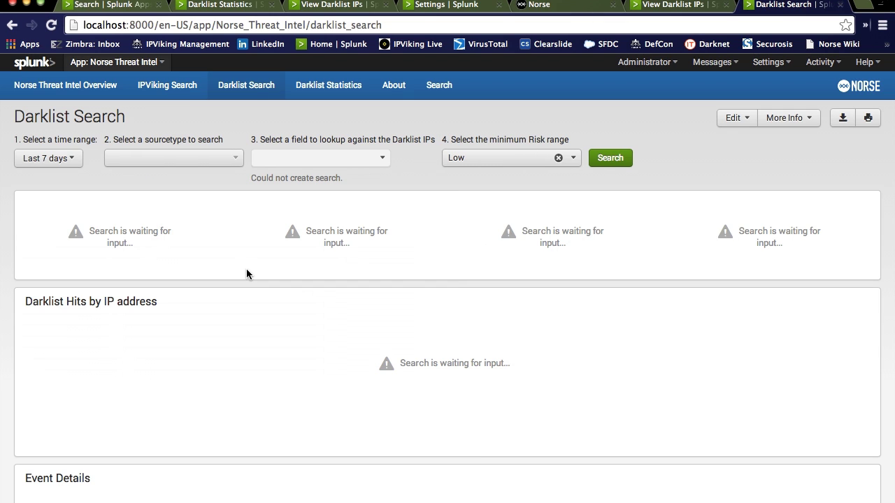
click(237, 161)
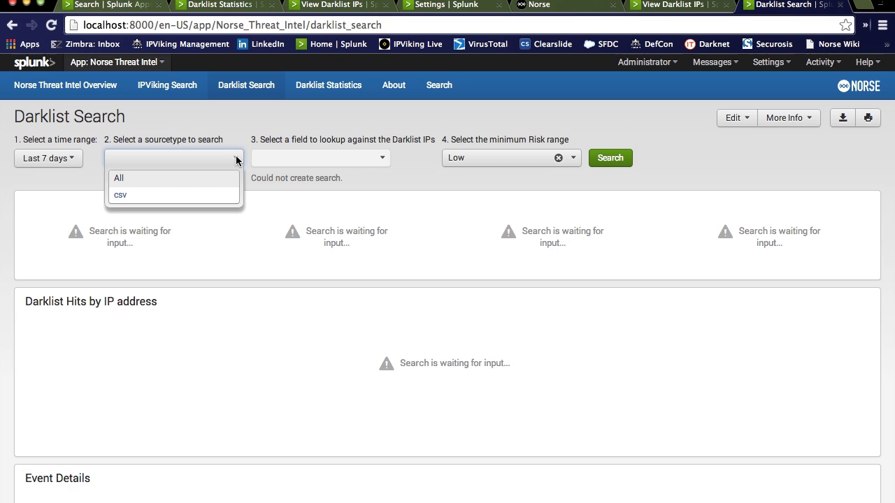
click(207, 181)
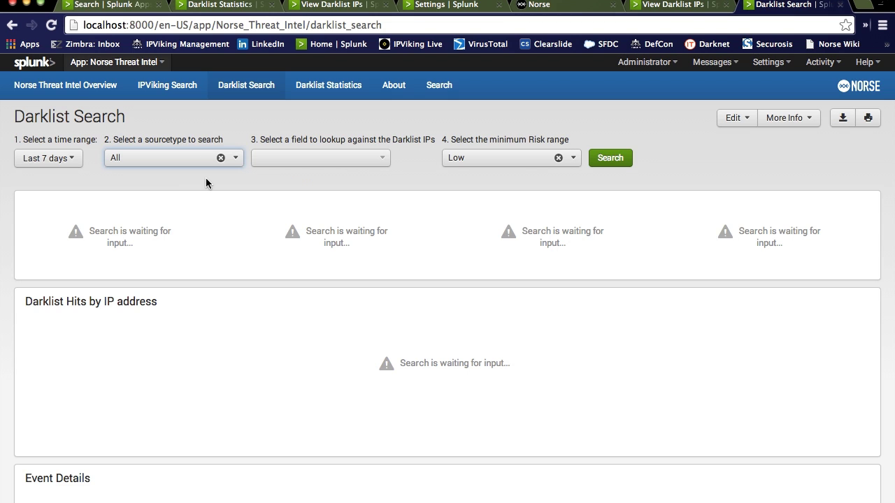
click(381, 160)
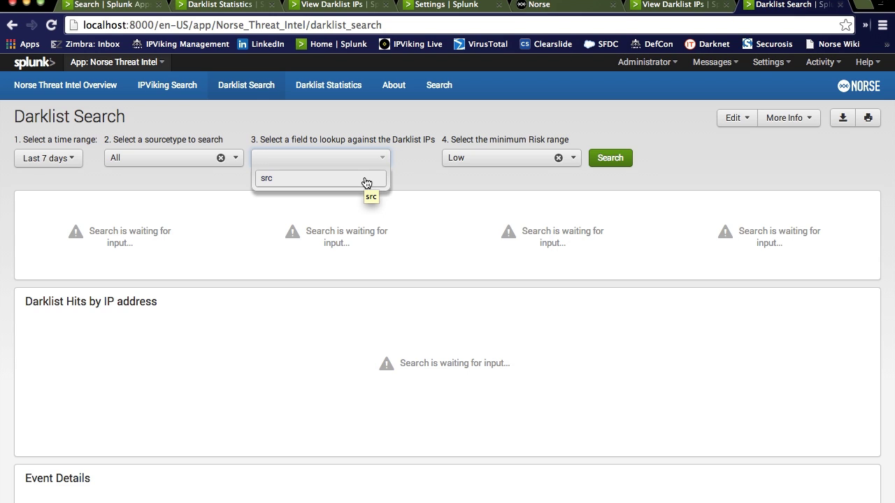
click(366, 180)
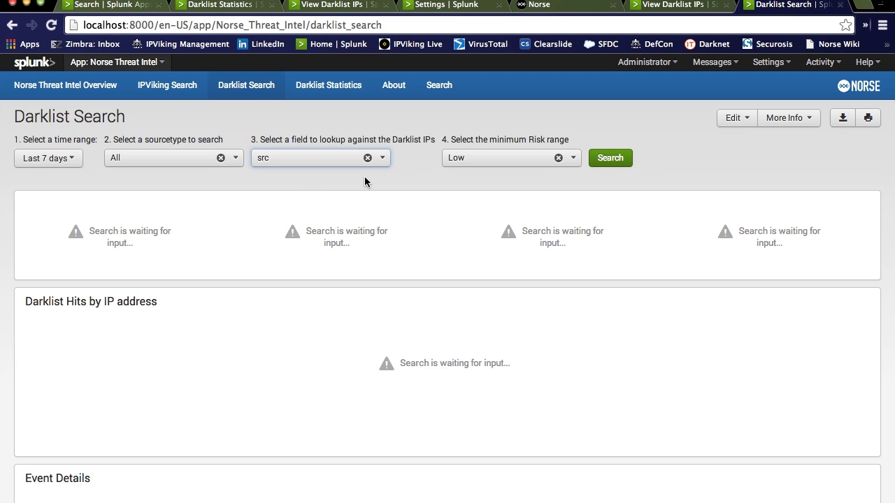
click(573, 159)
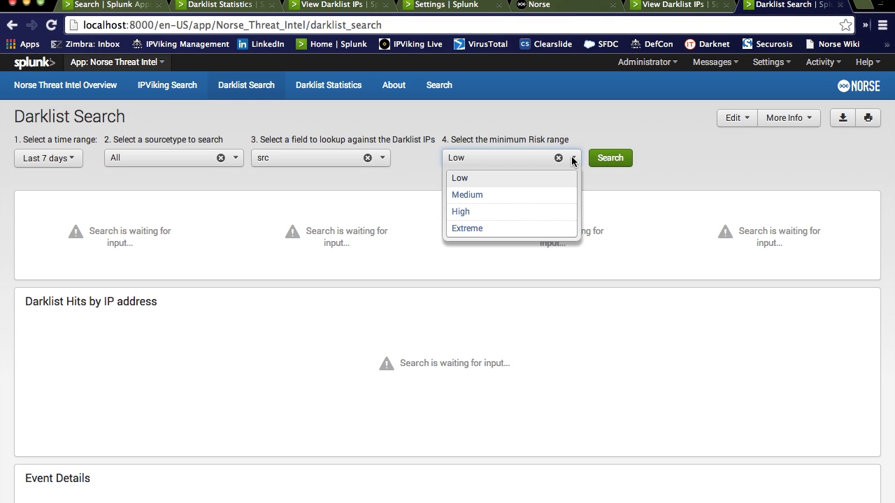
click(512, 216)
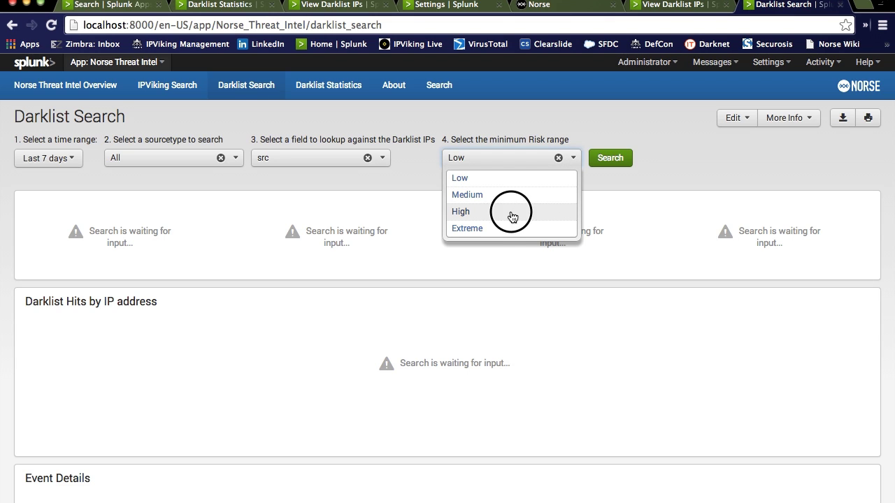
click(611, 159)
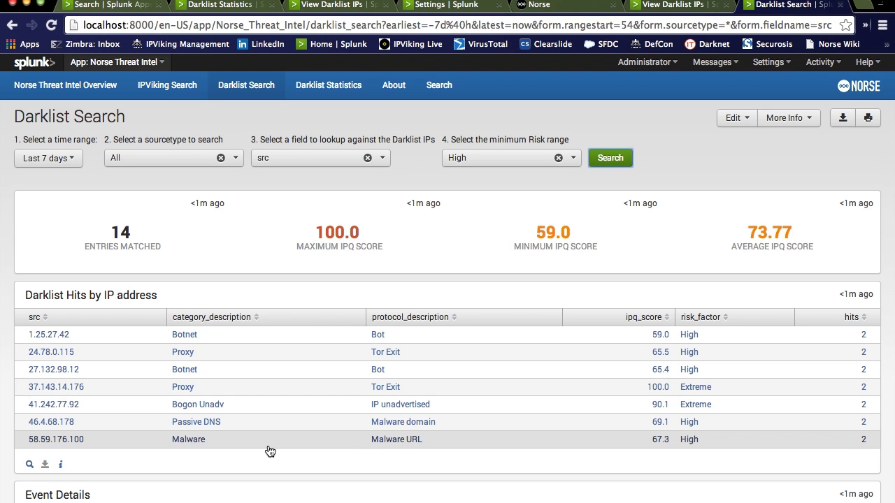
- Look up the Darklist hit 58.59.176.100 in IPViking Search
click(77, 440)
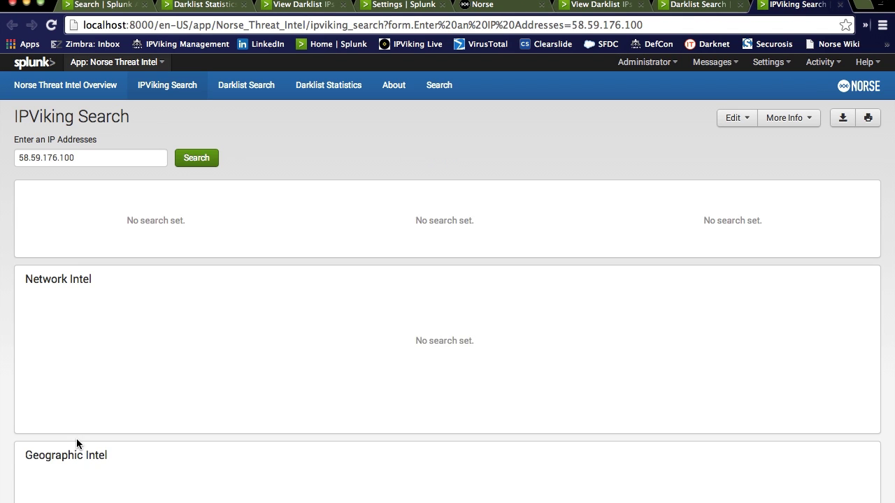